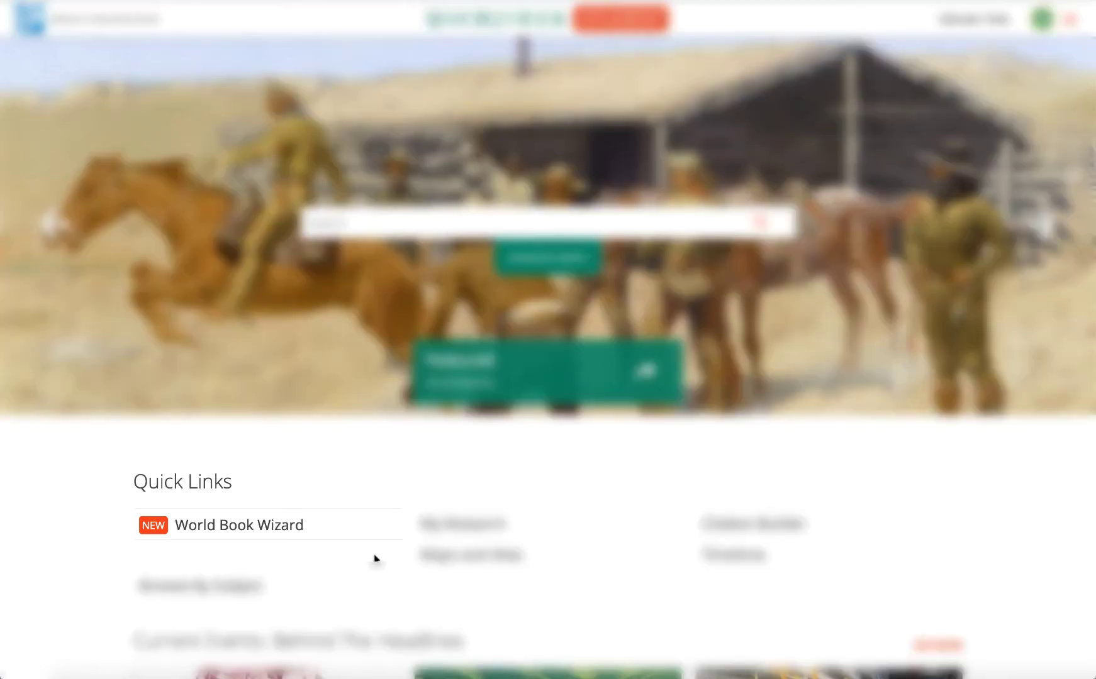
# - Open World Book Wizard, read the World Book account explanation, and continue to the account login page
pyautogui.click(328, 533)
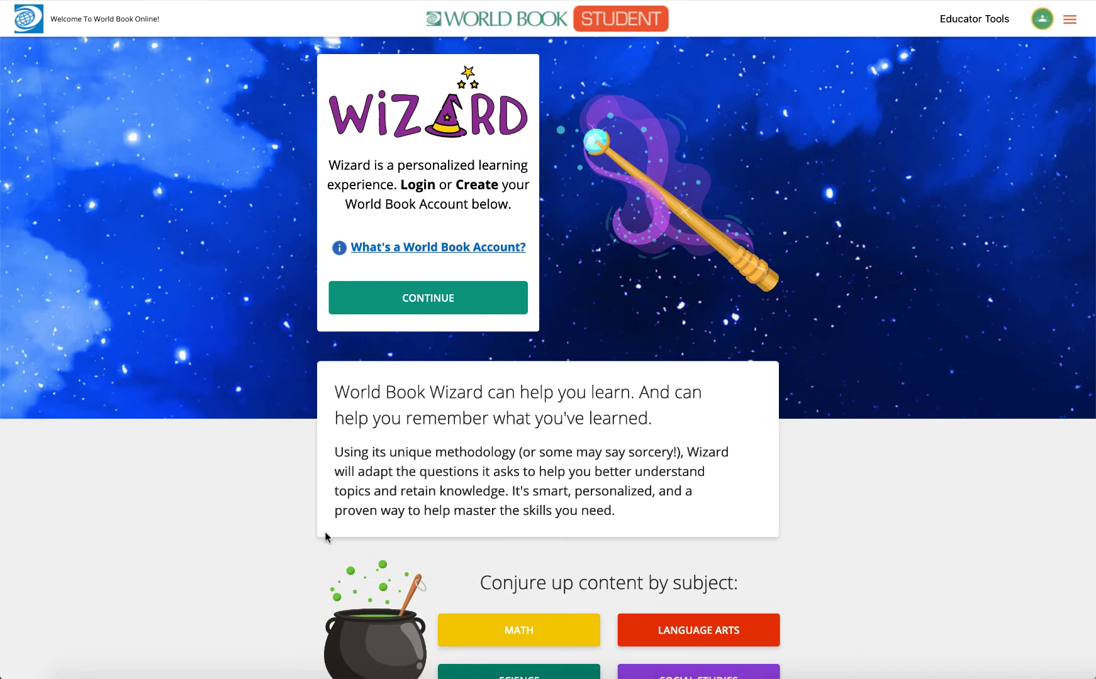
pyautogui.click(397, 249)
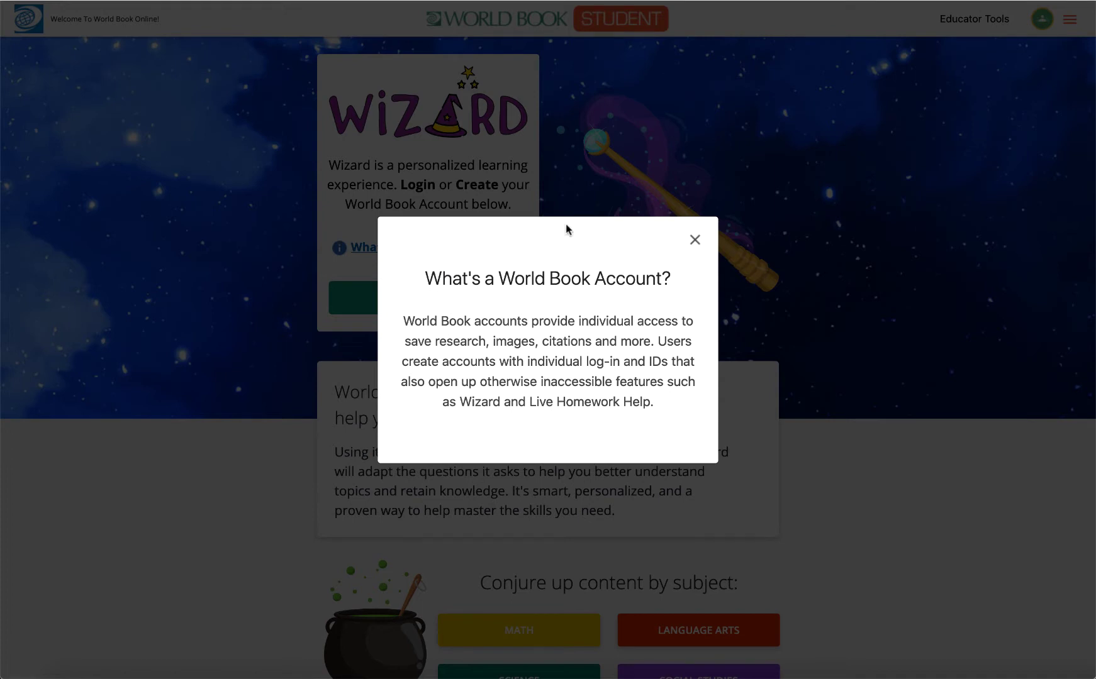
pyautogui.click(694, 244)
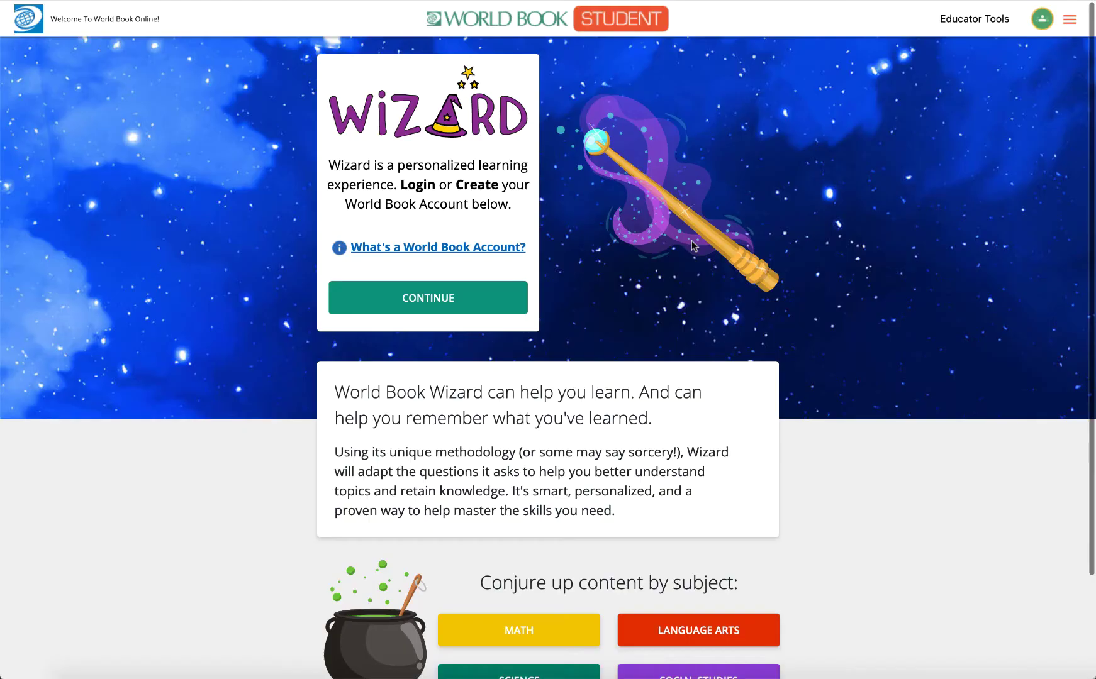
pyautogui.click(479, 308)
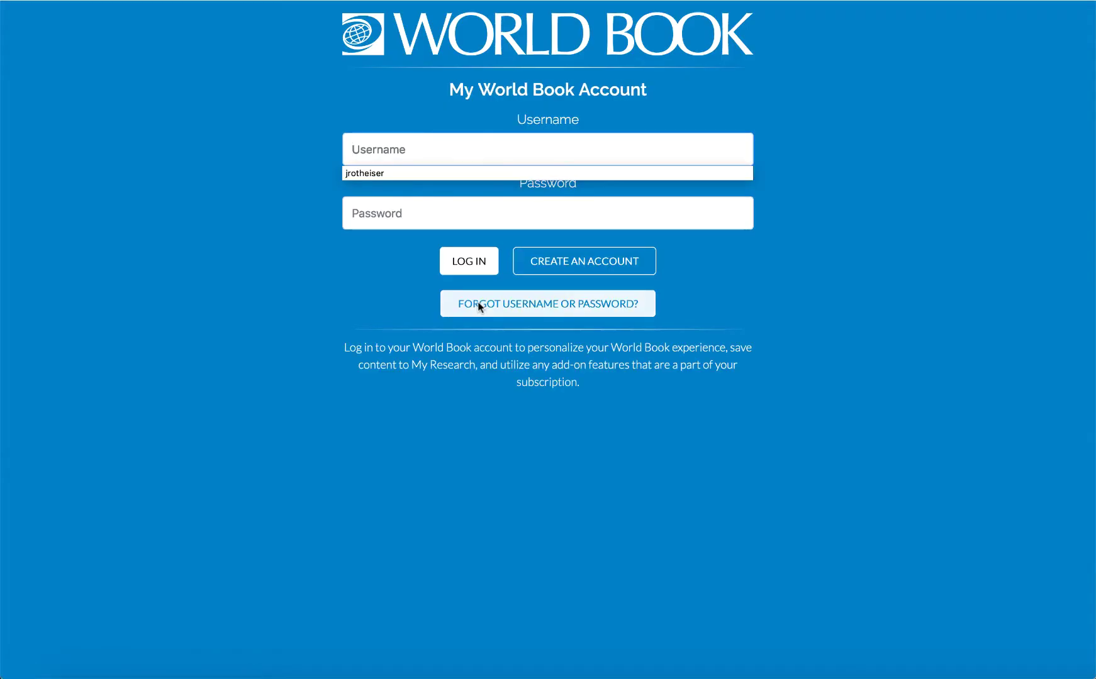
pyautogui.click(315, 308)
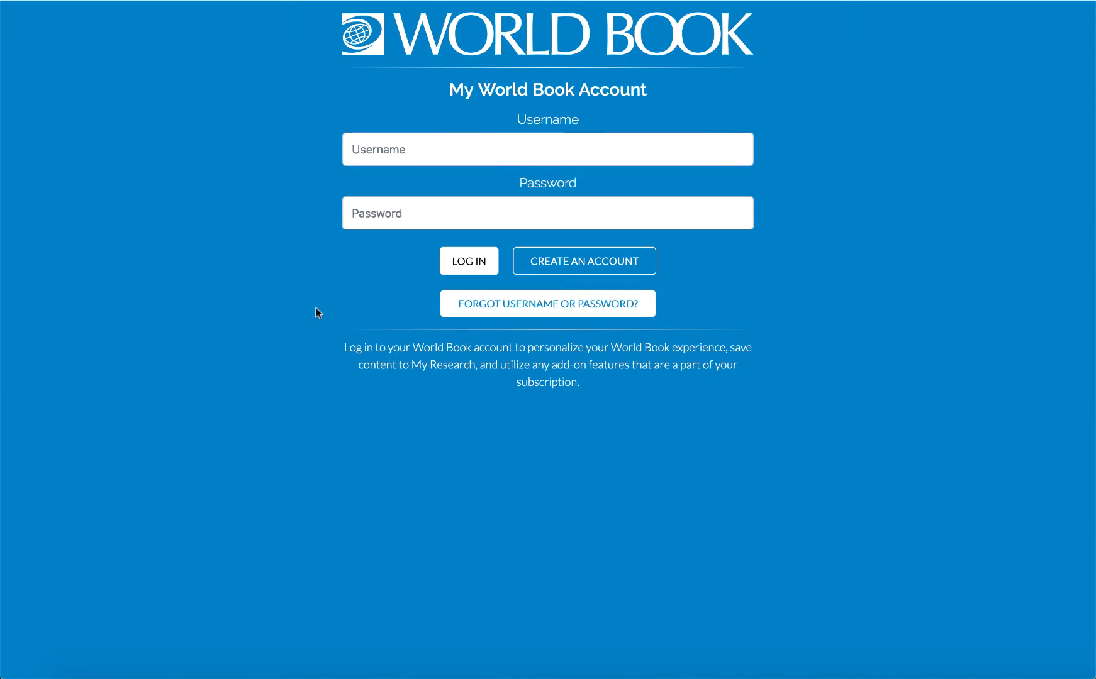
# - Start a new World Book account with the Account Type set to Student
pyautogui.click(555, 267)
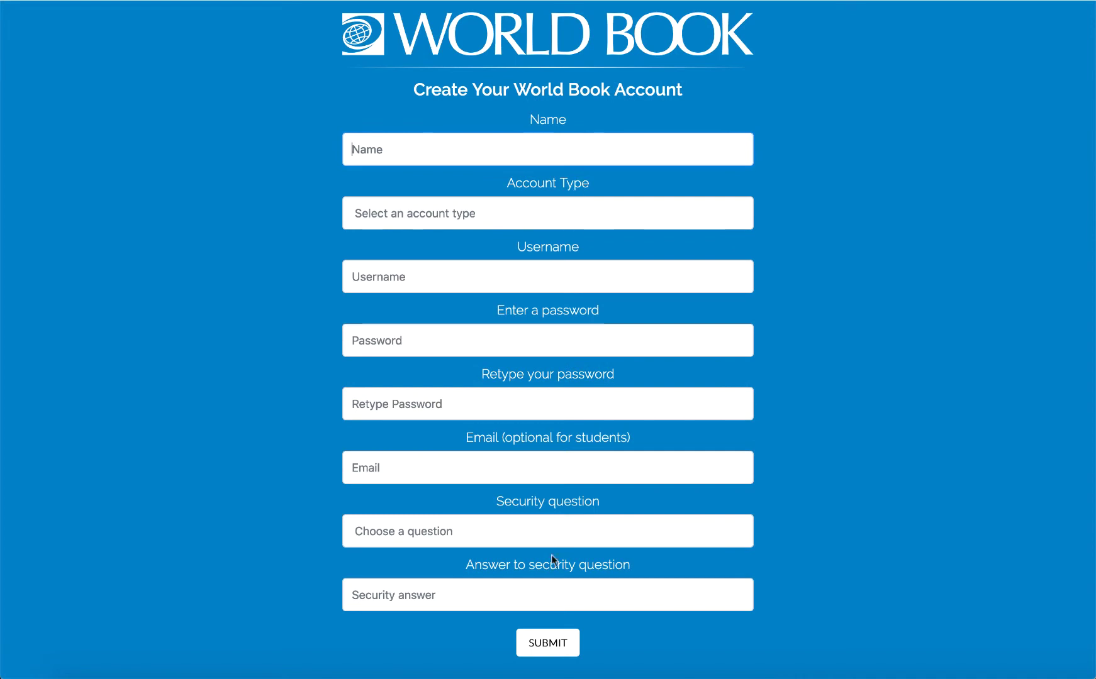
pyautogui.click(586, 211)
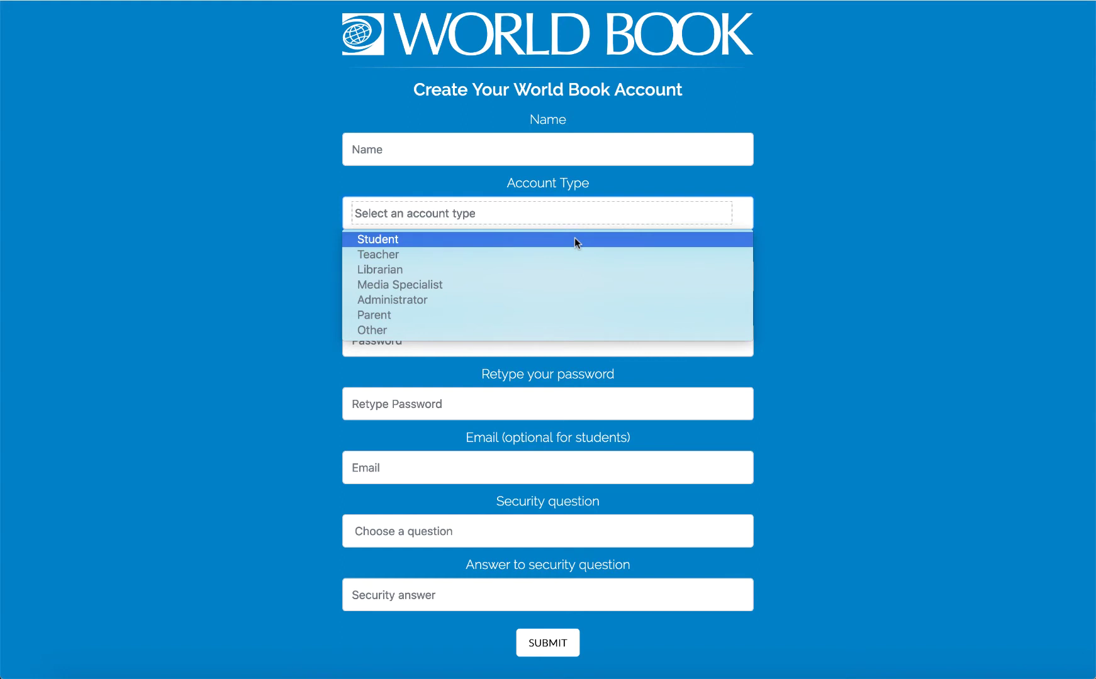
pyautogui.click(575, 239)
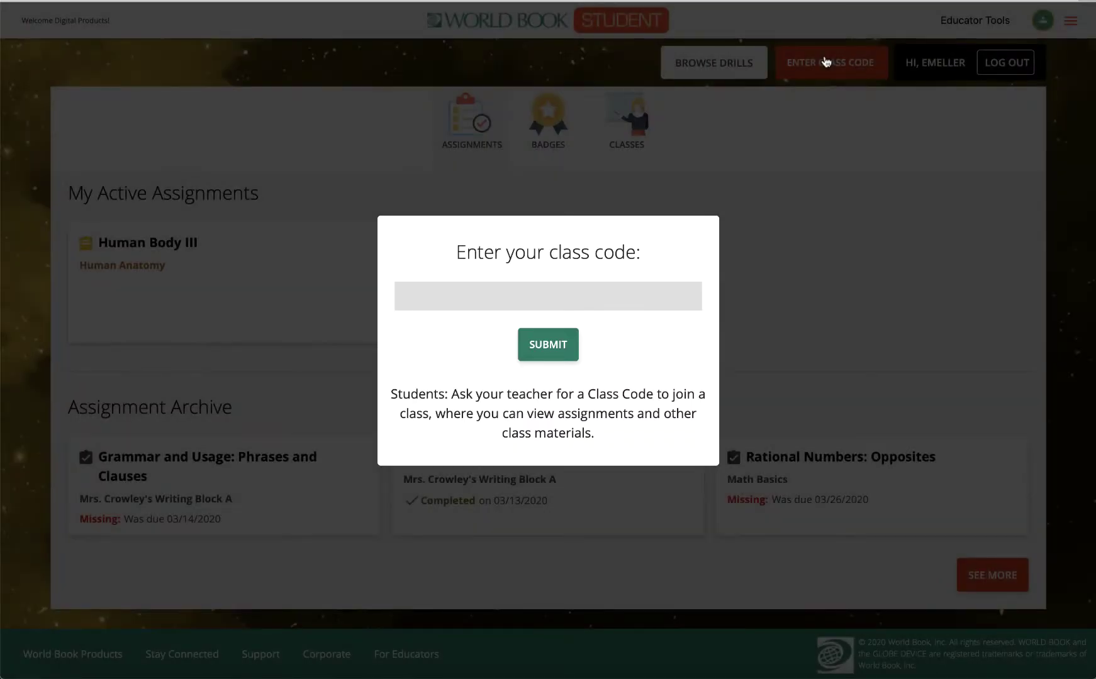
# - Skip the class code prompt, view My Badges and My Classes, then return to assignments
pyautogui.click(829, 183)
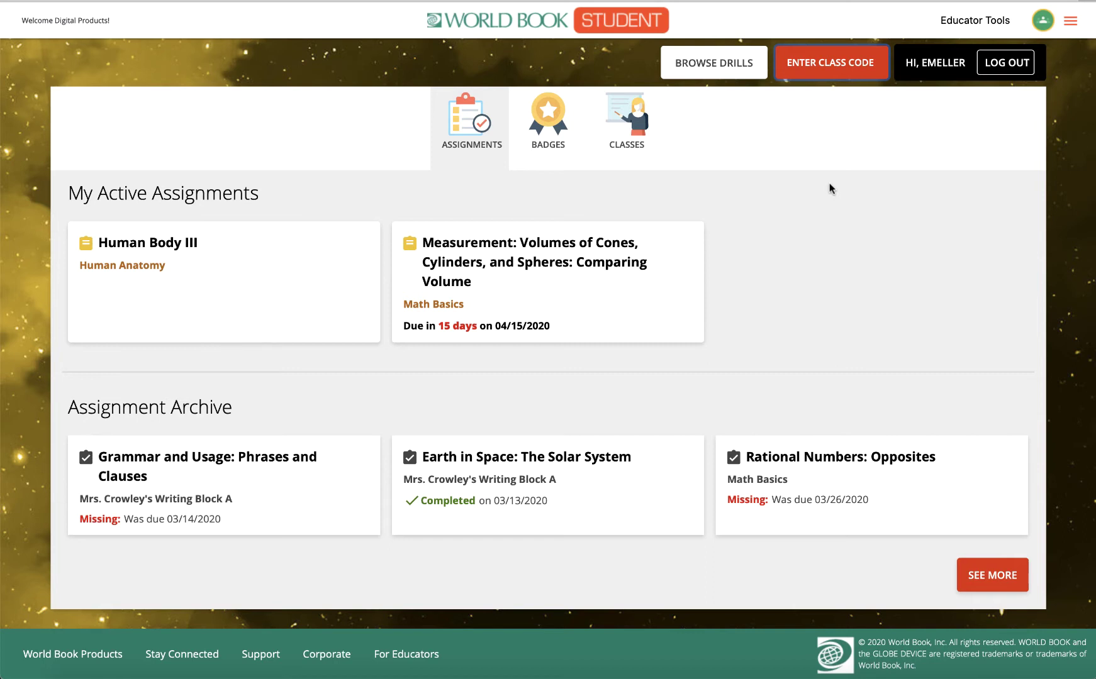
pyautogui.press('Tab')
pyautogui.press('Tab')
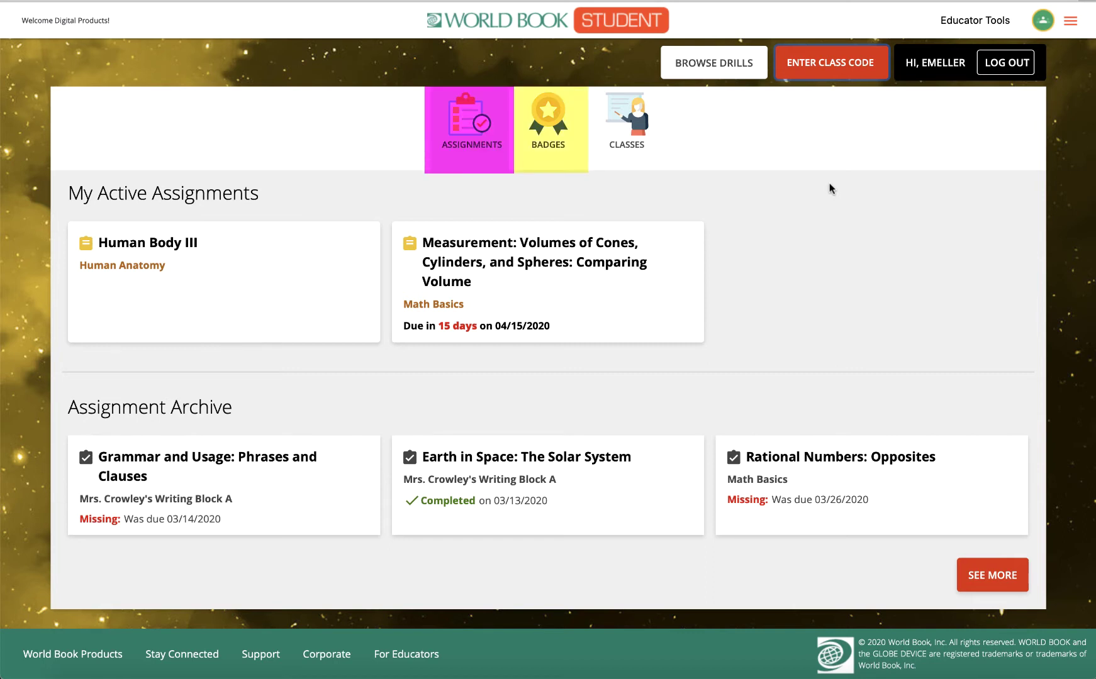
pyautogui.press('Tab')
pyautogui.click(550, 145)
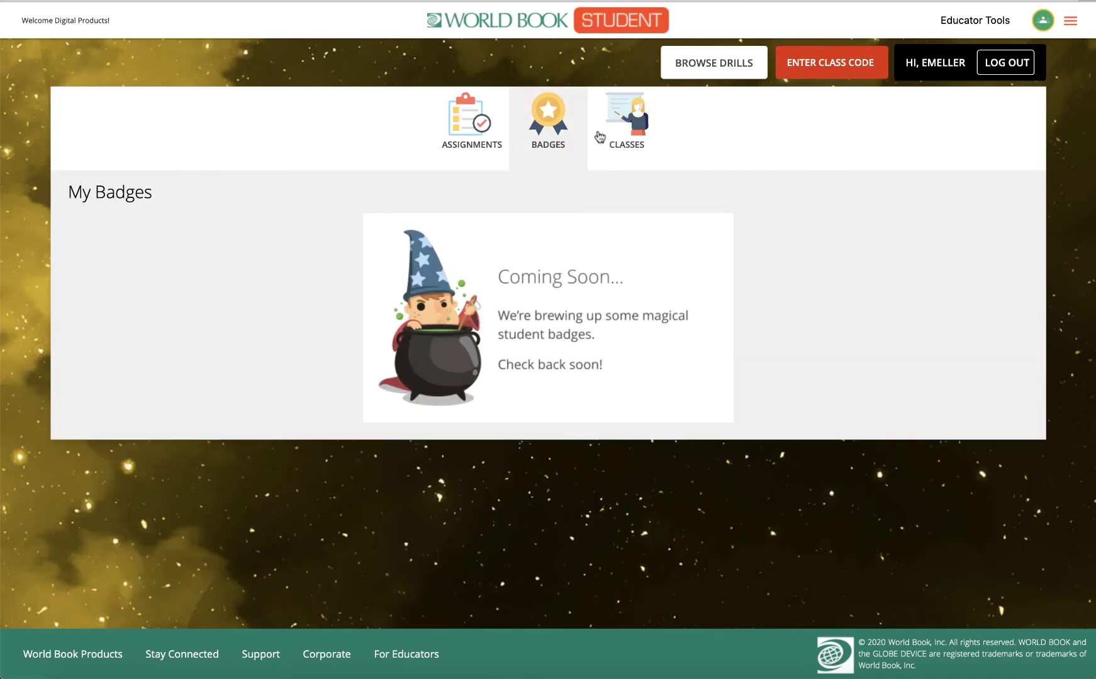
pyautogui.click(624, 137)
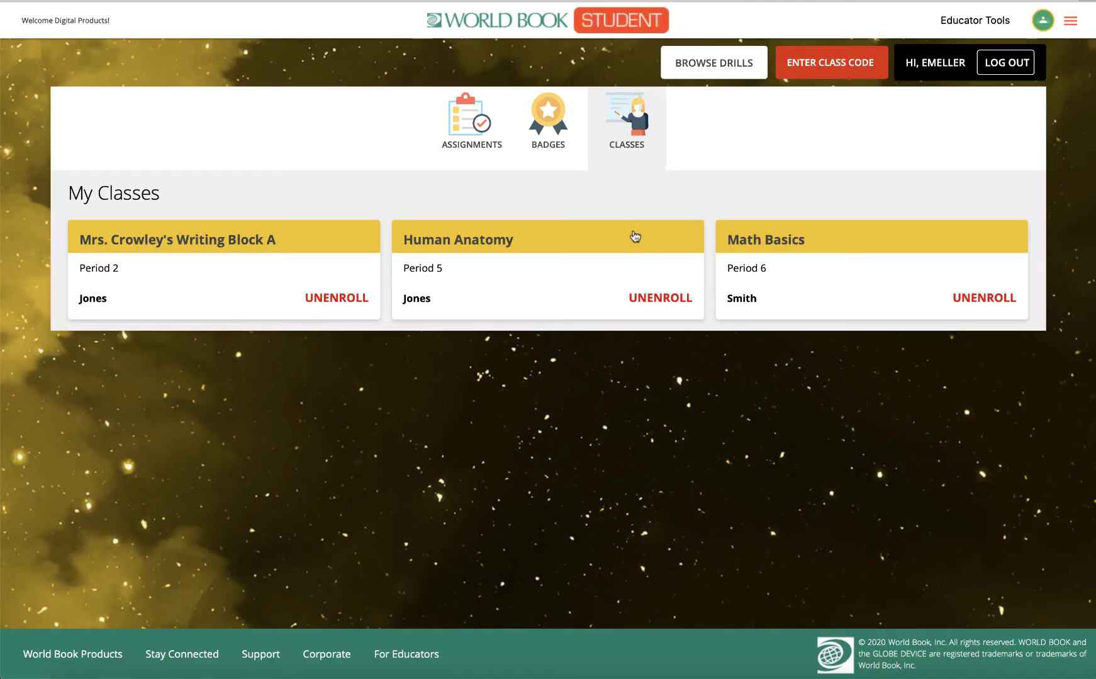
pyautogui.click(473, 149)
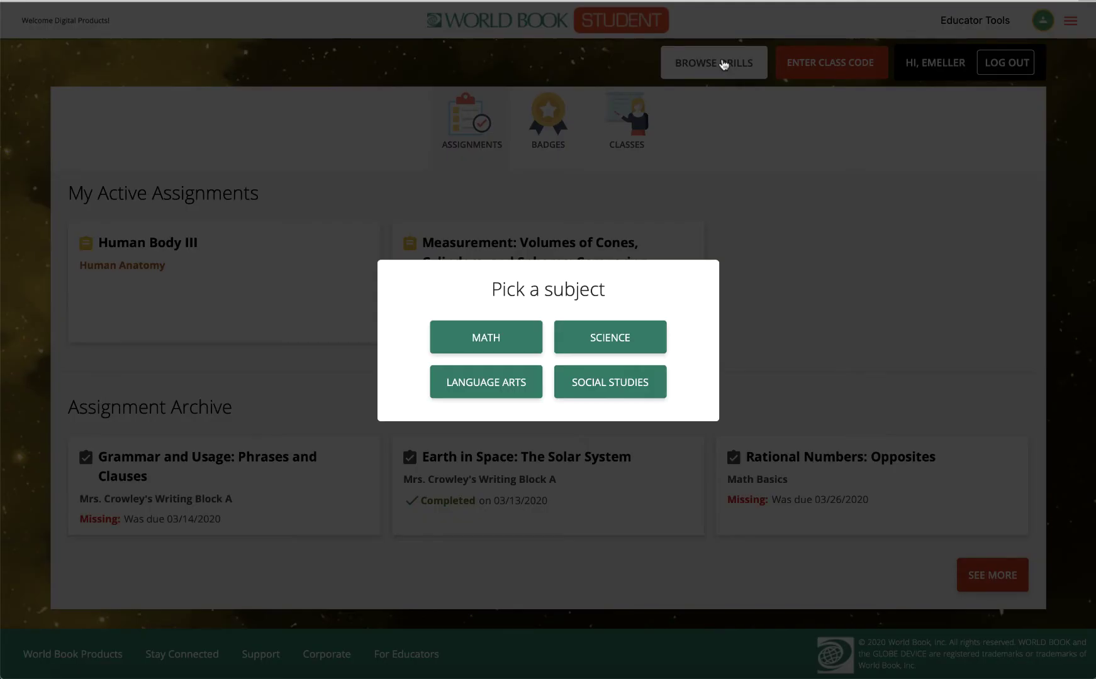
# - Browse Science drills and open Earth in Space: Phases of the Moon
pyautogui.click(620, 331)
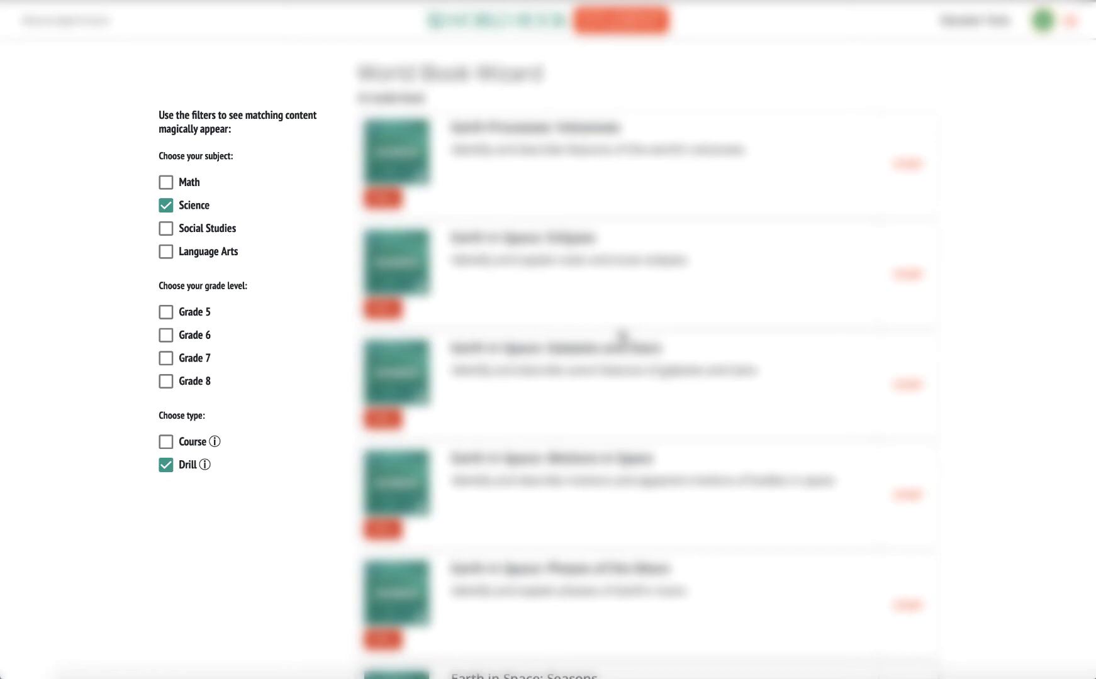
pyautogui.scroll(-3, 620, 329)
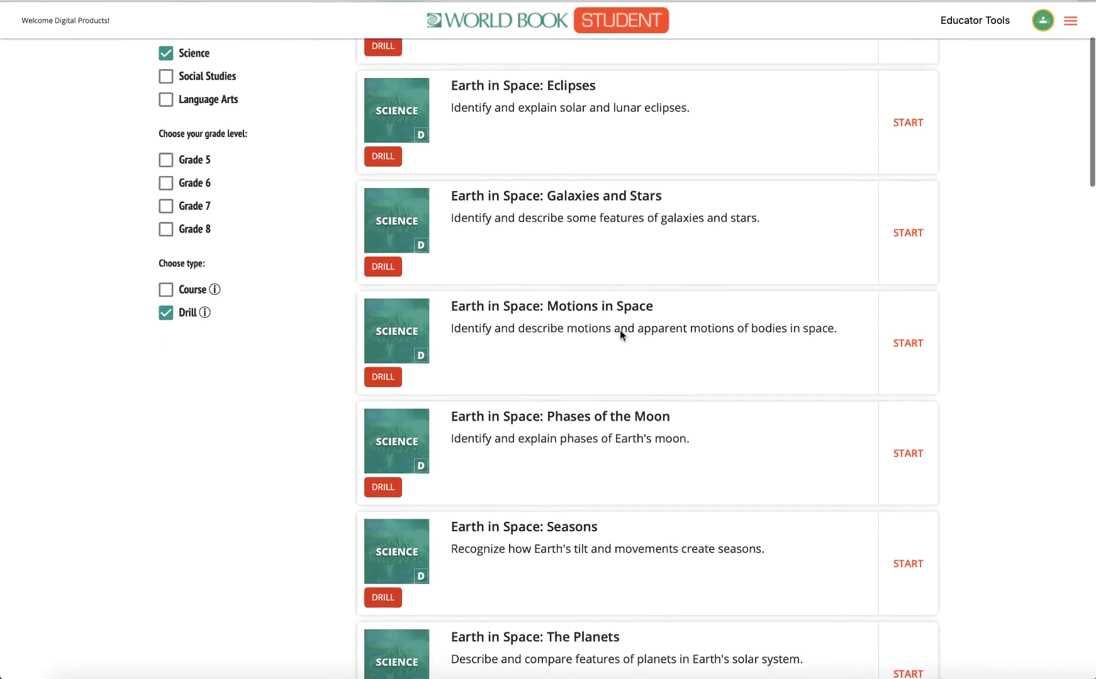
pyautogui.scroll(-2, 619, 329)
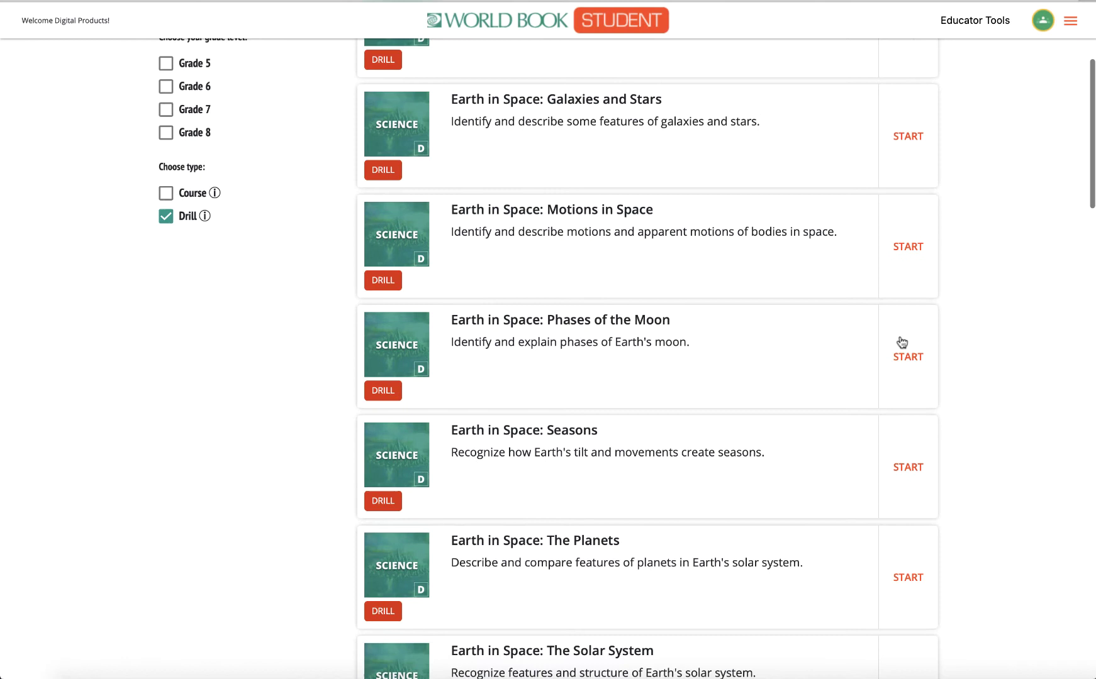
pyautogui.click(904, 347)
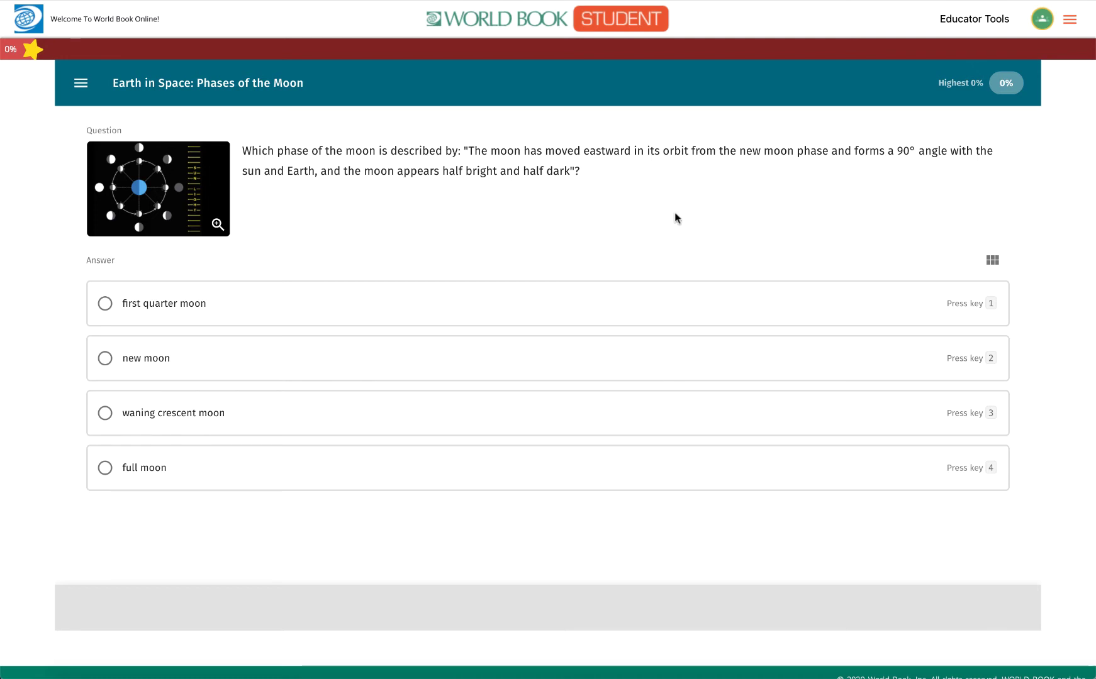
# - Answer first quarter moon, then order waning gibbous, third quarter, waning crescent, new moon and submit
pyautogui.click(678, 307)
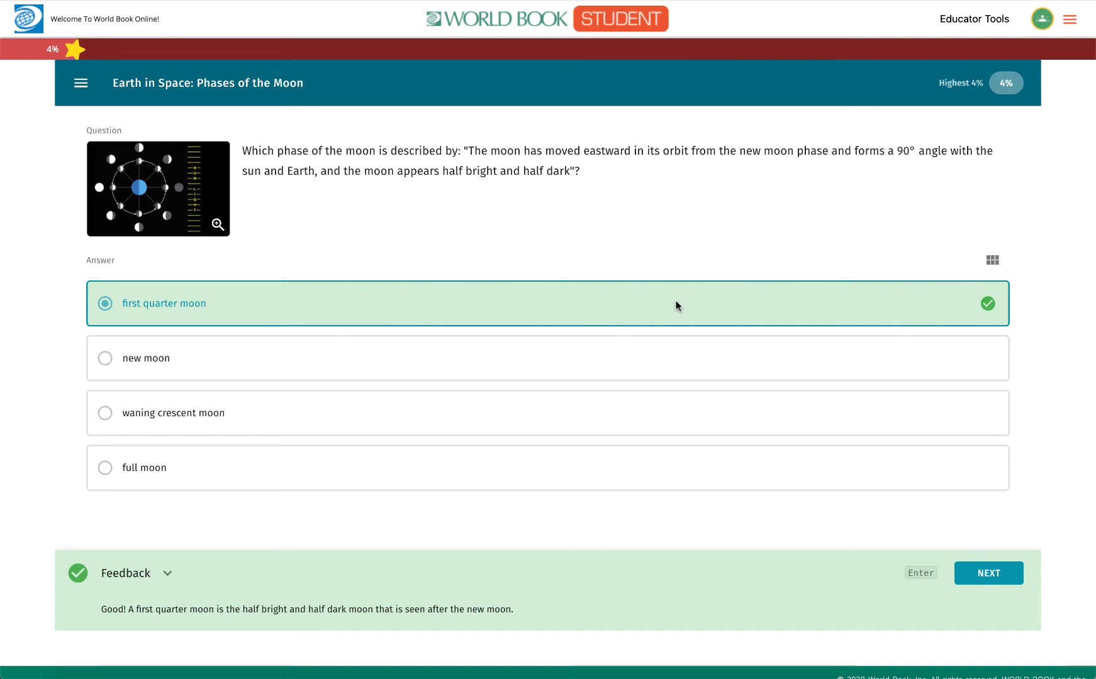
pyautogui.press('Return')
pyautogui.press('Return')
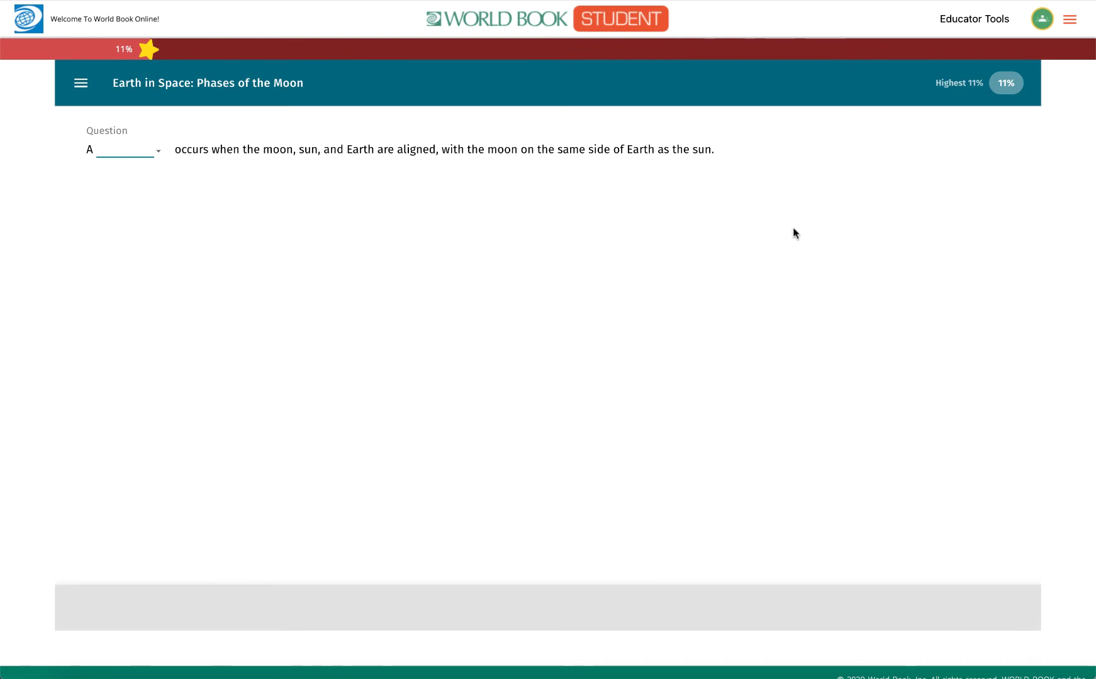
pyautogui.click(157, 155)
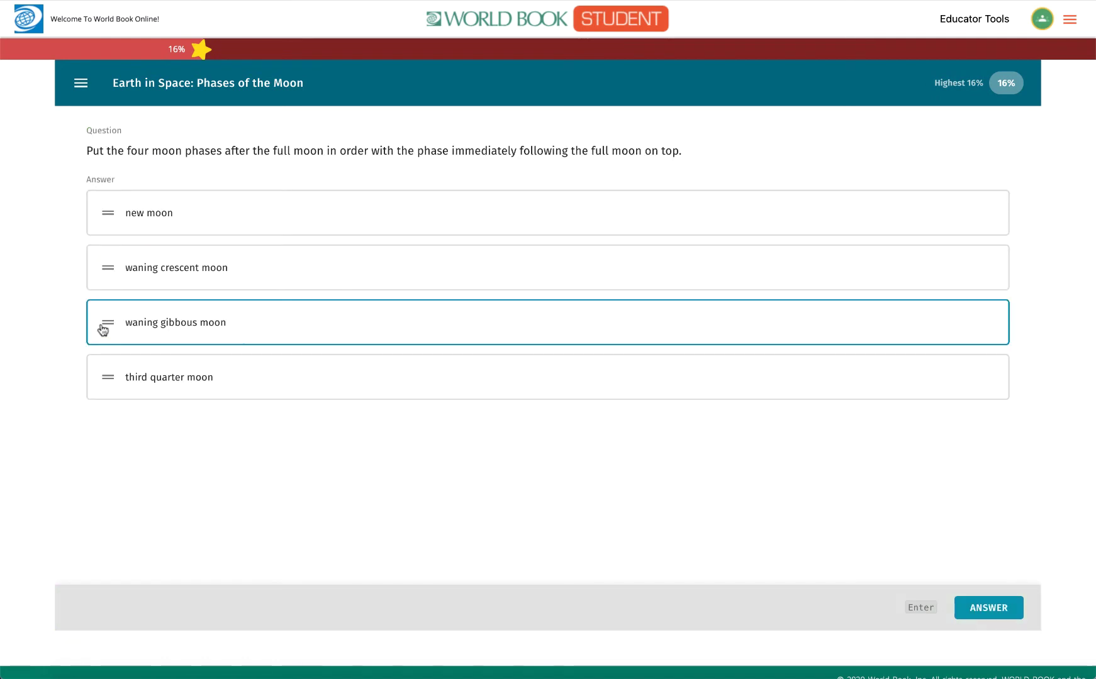
pyautogui.moveTo(102, 327); pyautogui.dragTo(99, 209)
pyautogui.moveTo(100, 377); pyautogui.dragTo(94, 260)
pyautogui.moveTo(103, 375); pyautogui.dragTo(105, 303)
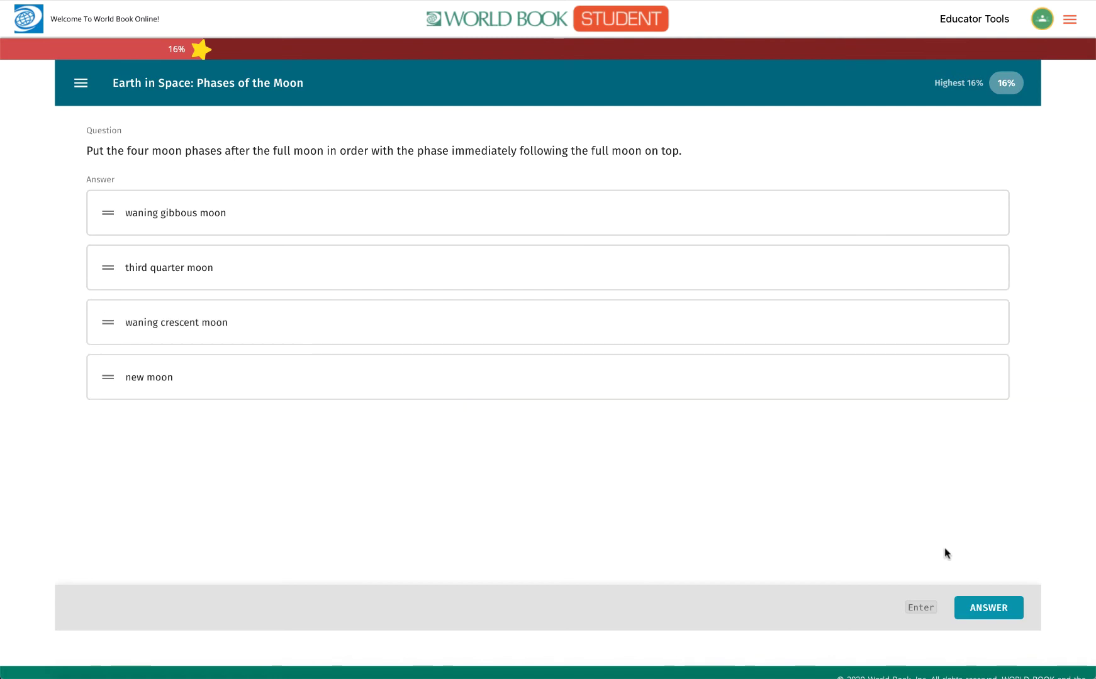
pyautogui.click(977, 608)
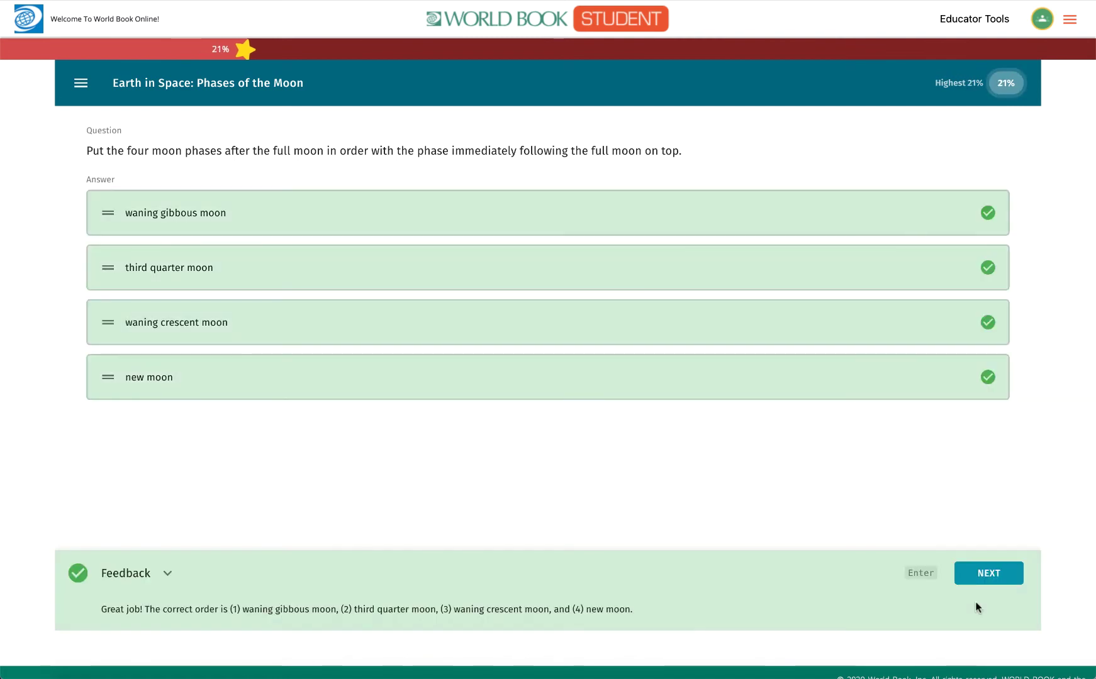
# - Pick the new-moon position on the moon-phase diagram and submit, bringing the score to 74%
pyautogui.click(980, 573)
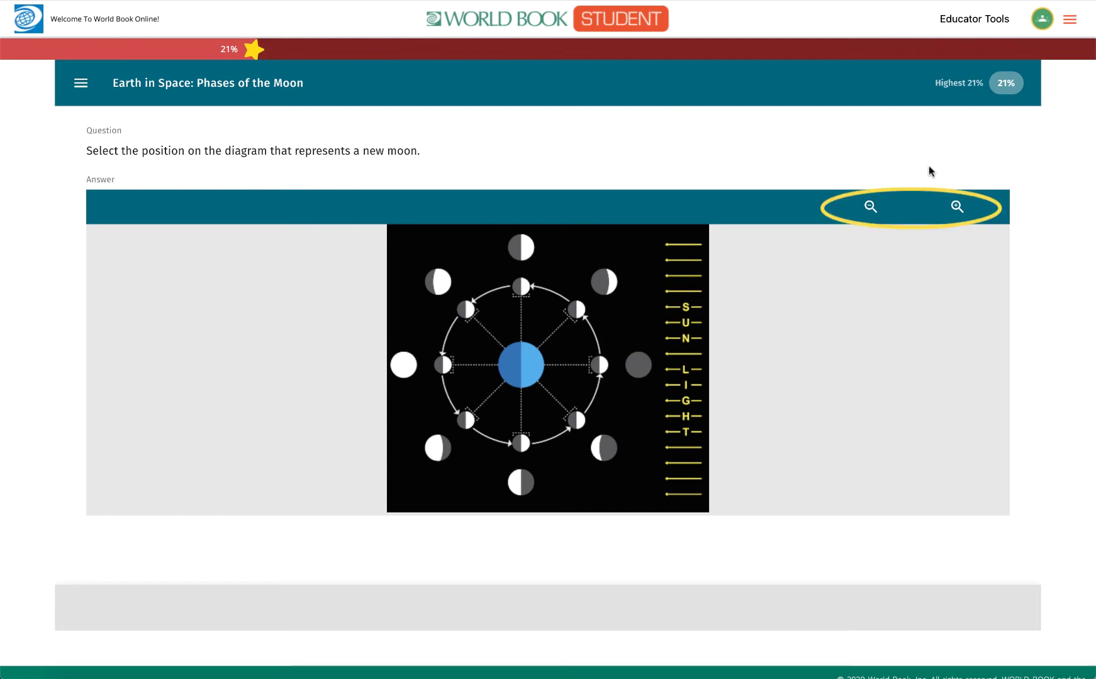
pyautogui.click(957, 209)
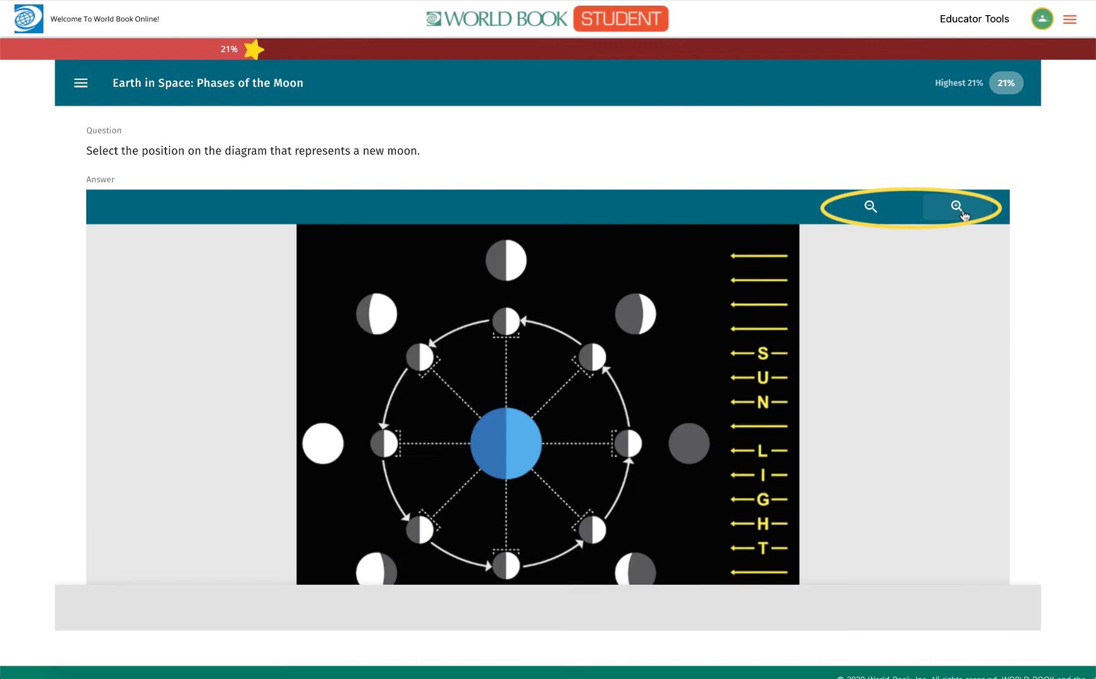
pyautogui.click(869, 211)
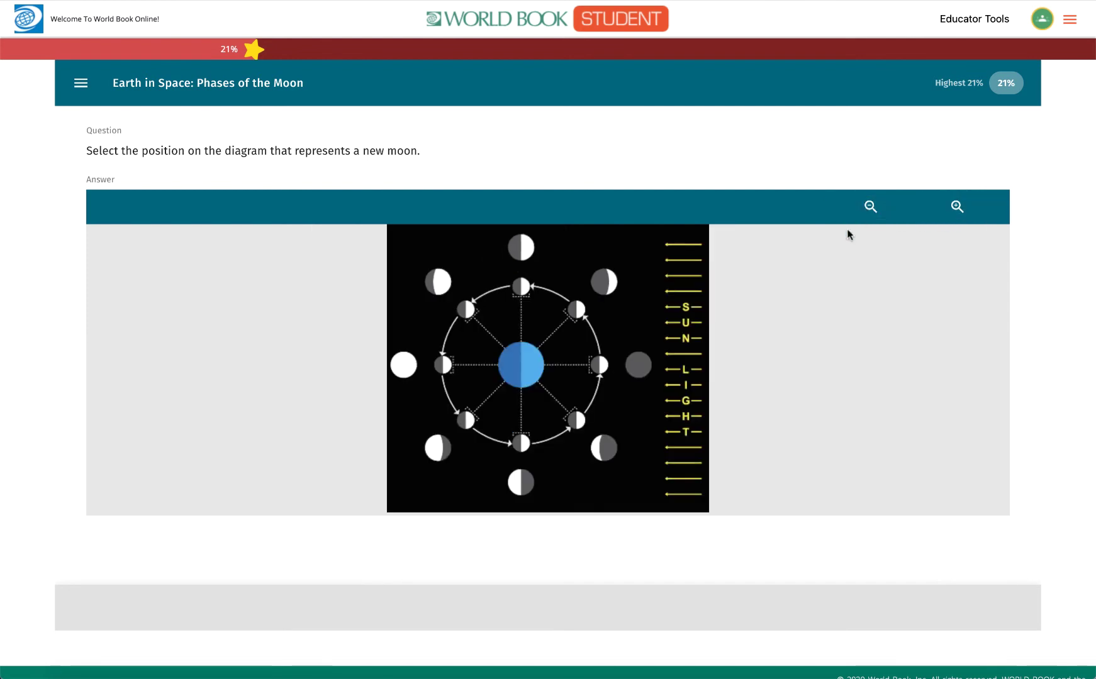
pyautogui.click(643, 362)
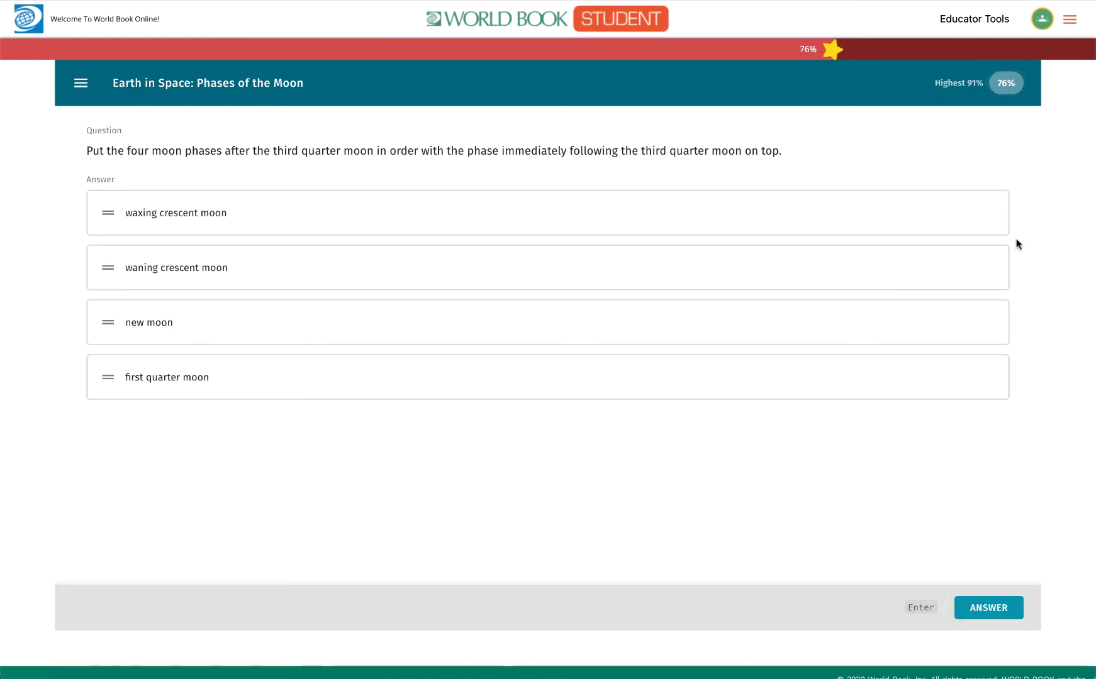
pyautogui.click(985, 608)
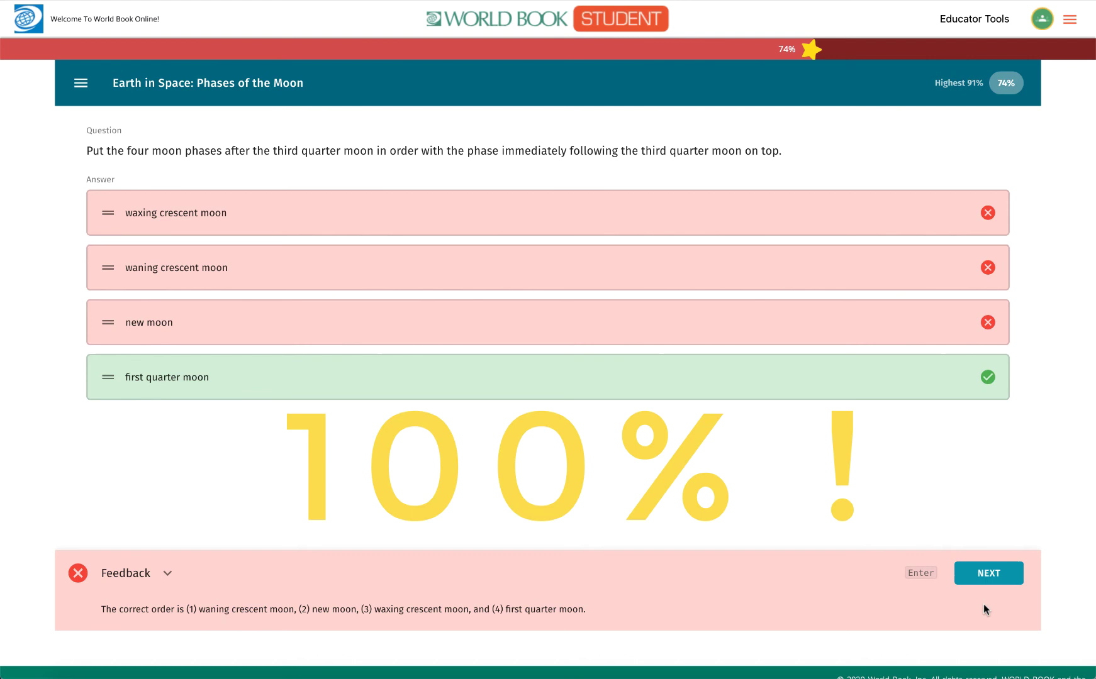
pyautogui.press('Return')
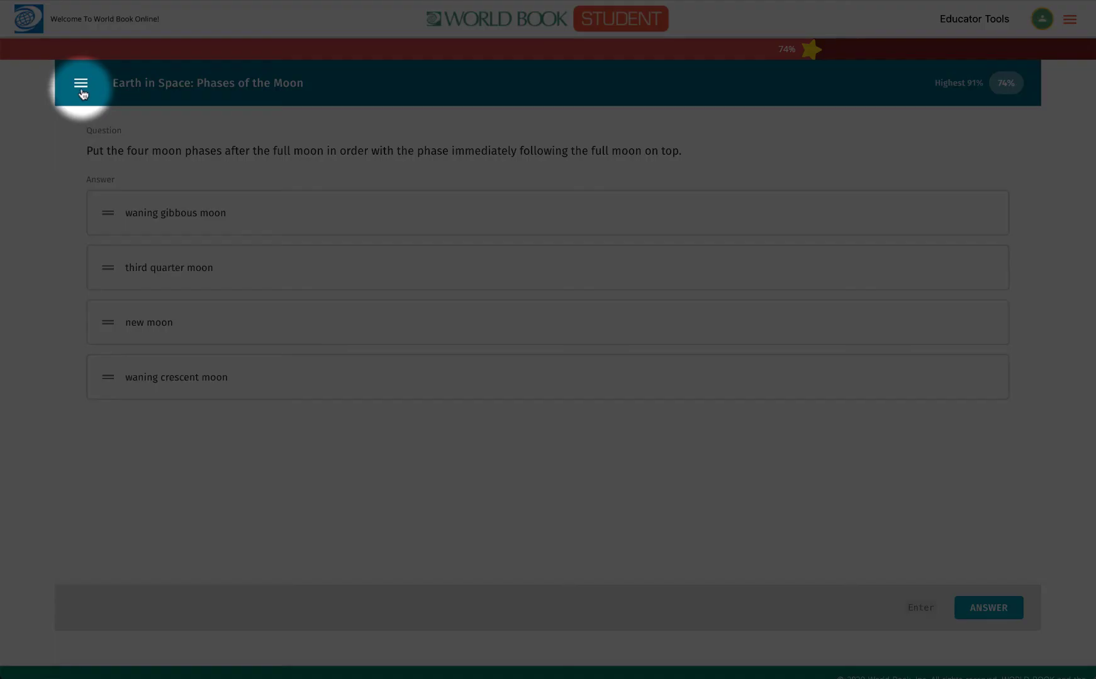
# - Stop the drill from the menu and close the Till next time summary
pyautogui.click(81, 92)
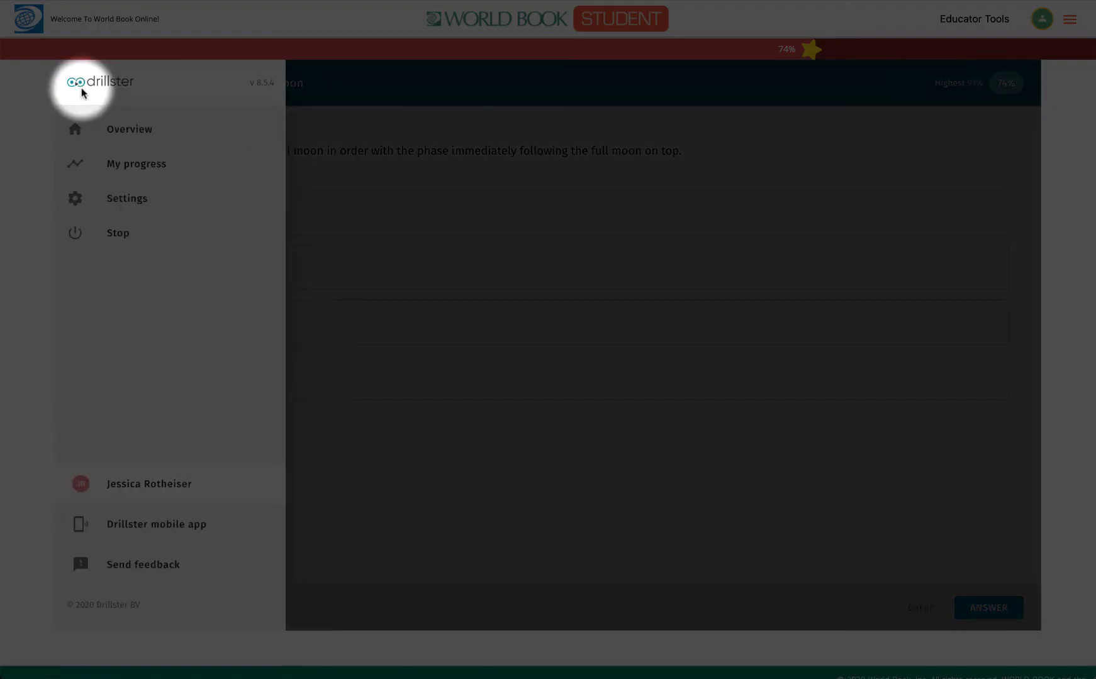
pyautogui.click(113, 239)
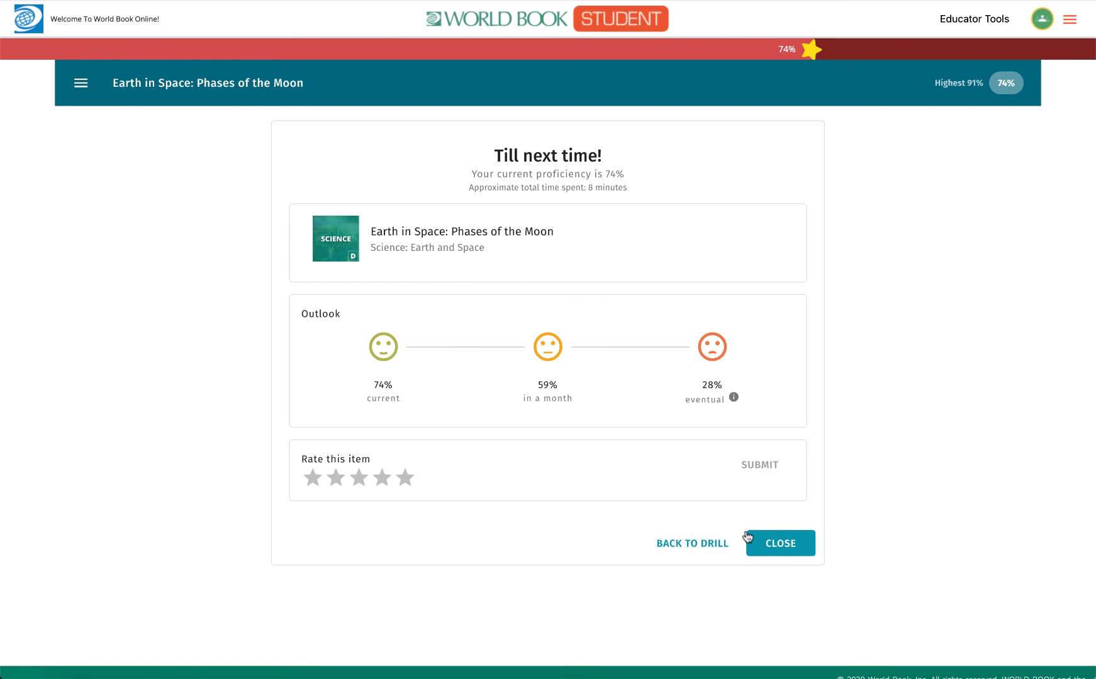
pyautogui.click(765, 547)
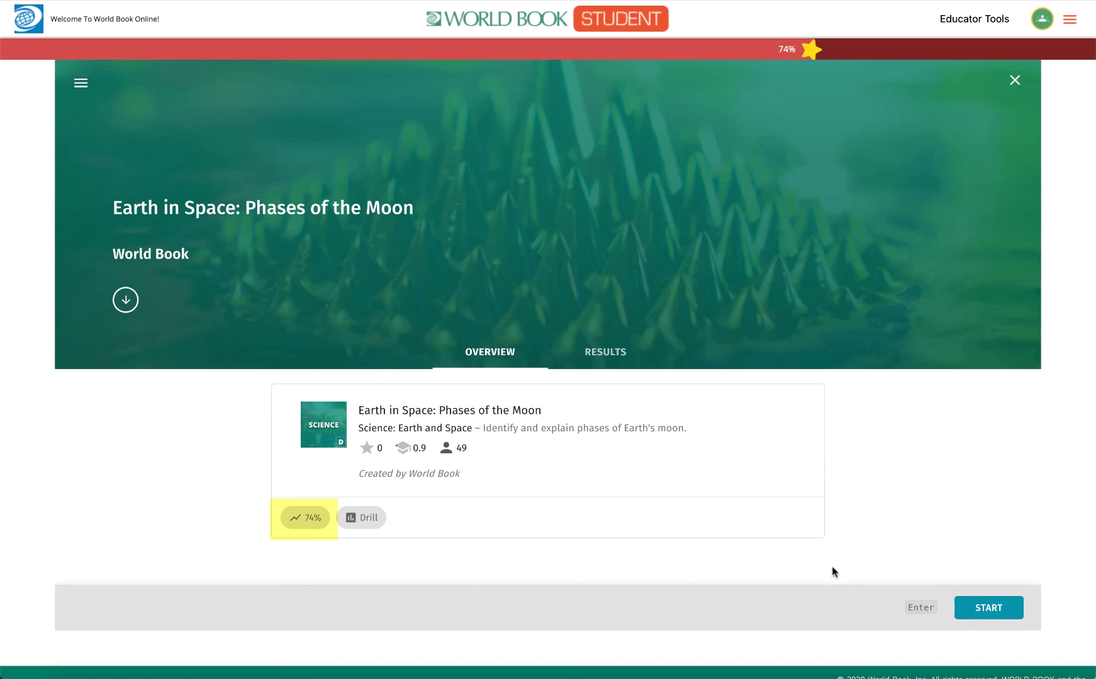
# - Restart the drill, finish the remaining questions, and close the 100% proficiency summary
pyautogui.click(982, 605)
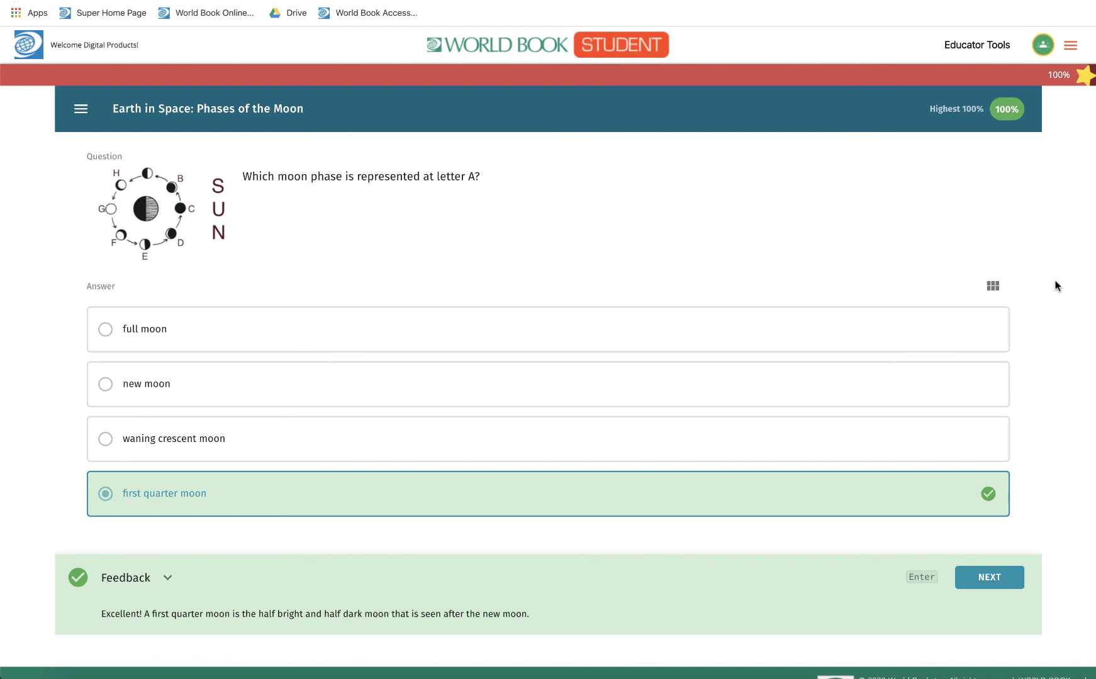
pyautogui.click(993, 587)
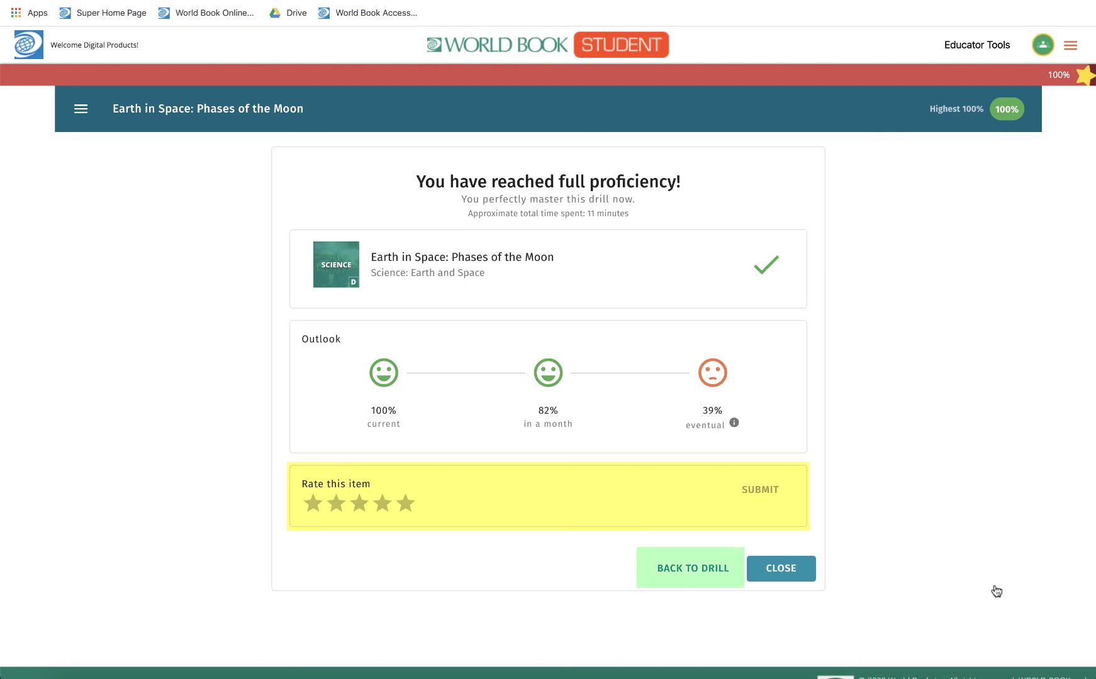
pyautogui.click(805, 572)
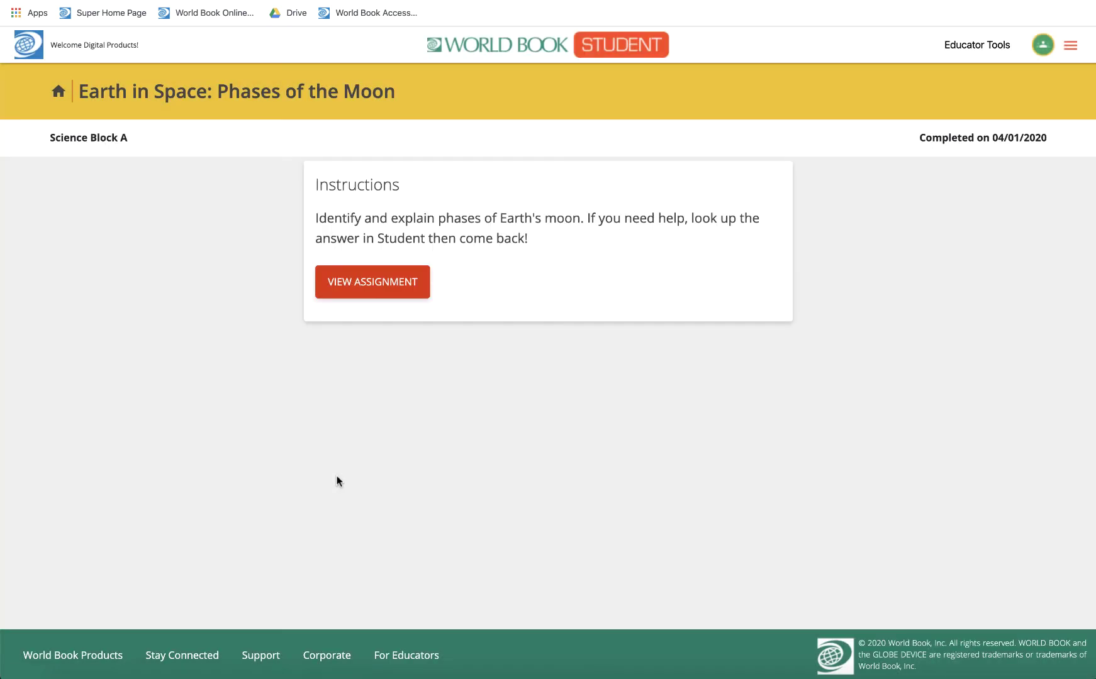
# - Open the Phases of the Moon assignment results and compare proficiency with other users
pyautogui.click(385, 296)
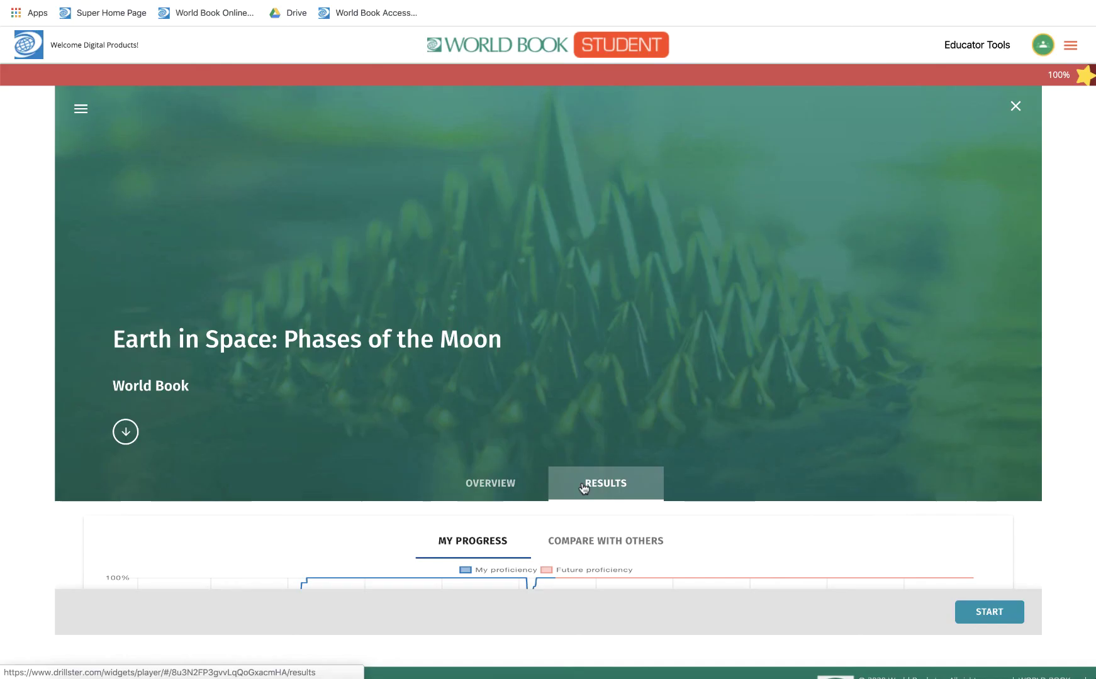
pyautogui.scroll(-5, 584, 488)
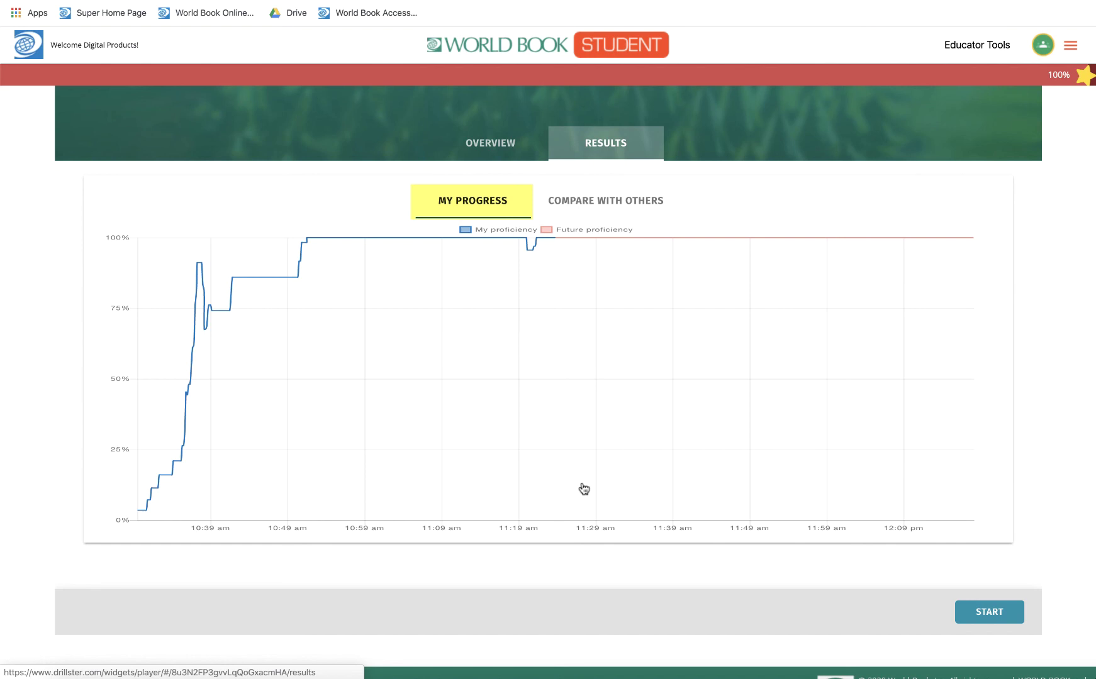
pyautogui.click(595, 200)
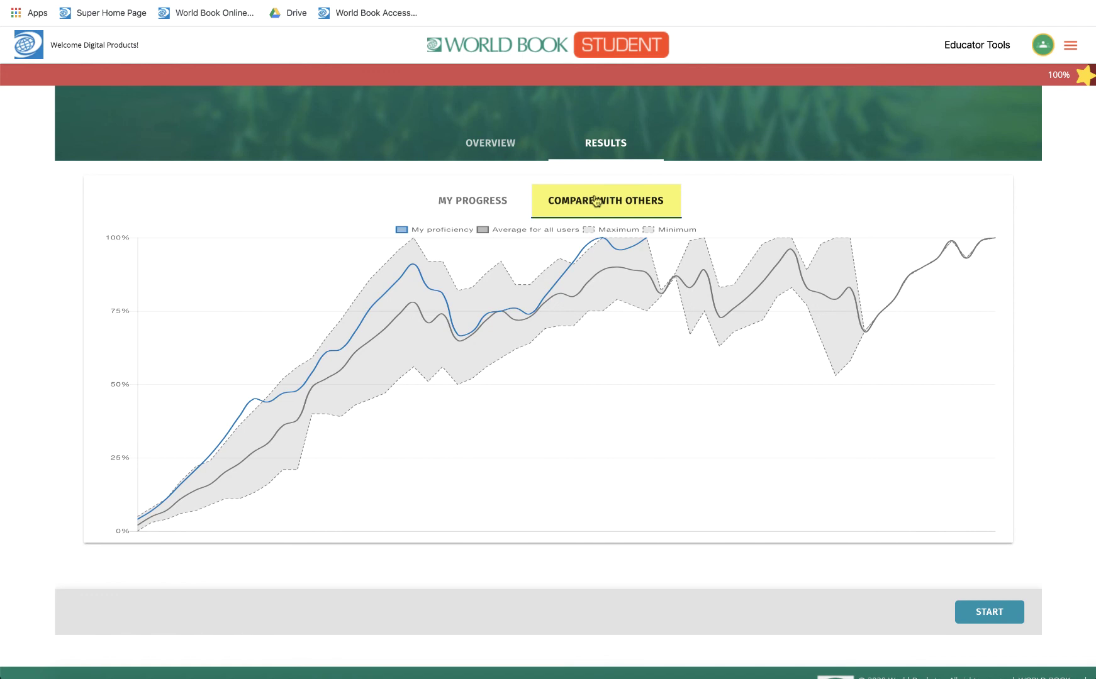